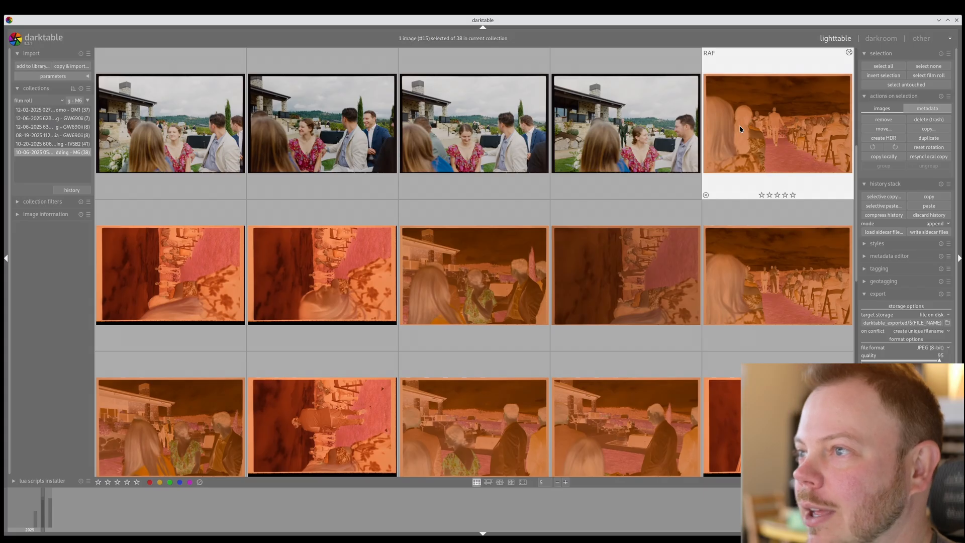
Step: Look through the film roll, comparing the converted wedding frames with the unconverted orange negatives
scroll(704, 152, "up", 2)
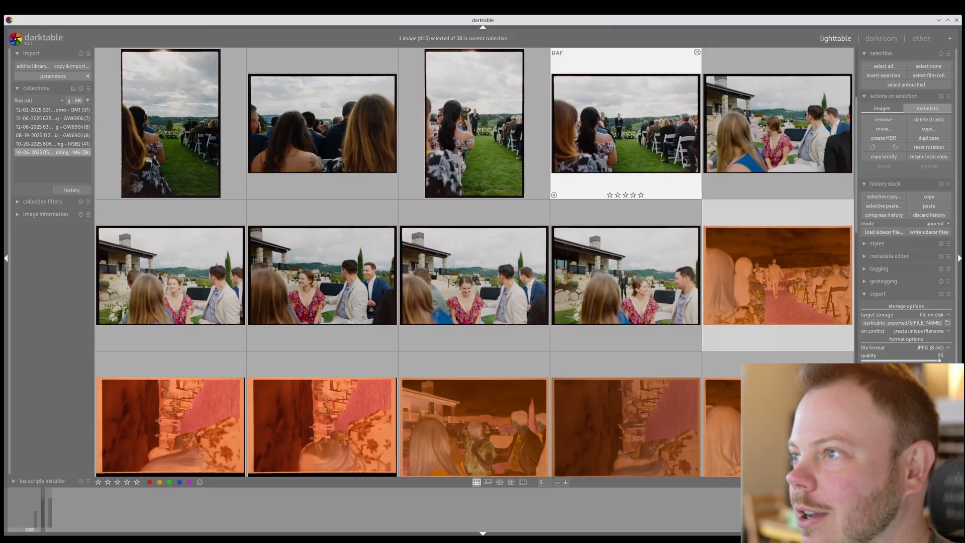
scroll(683, 156, "down", 1)
scroll(684, 159, "down", 1)
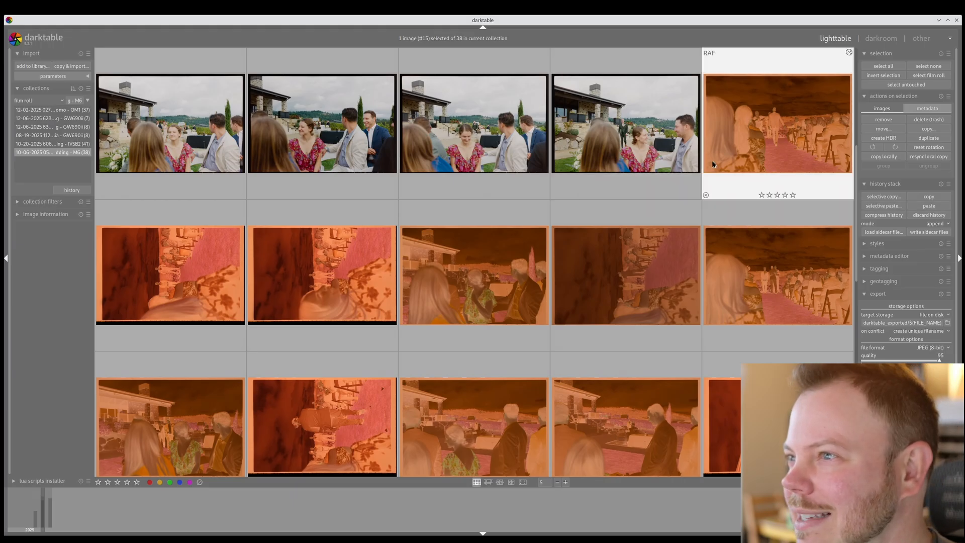
scroll(712, 161, "up", 1)
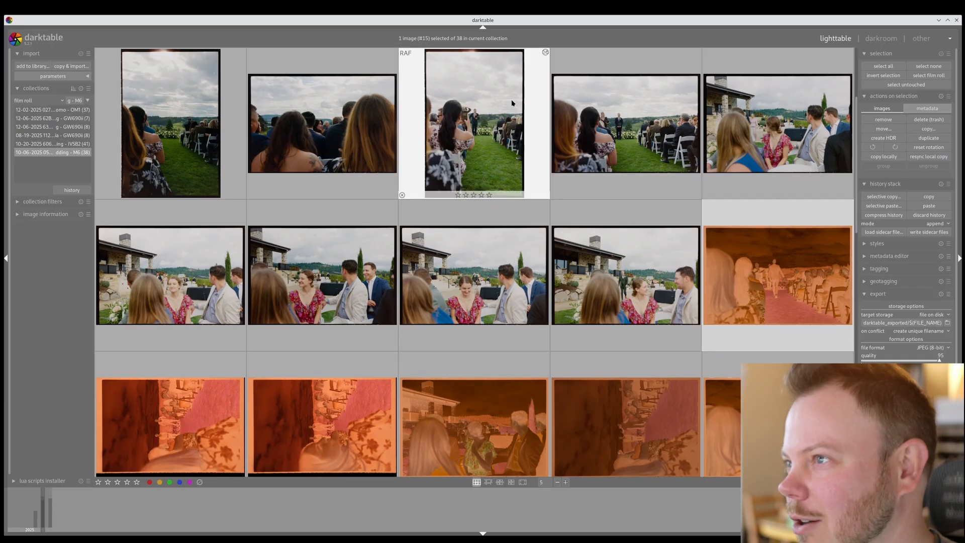
left_click(576, 108)
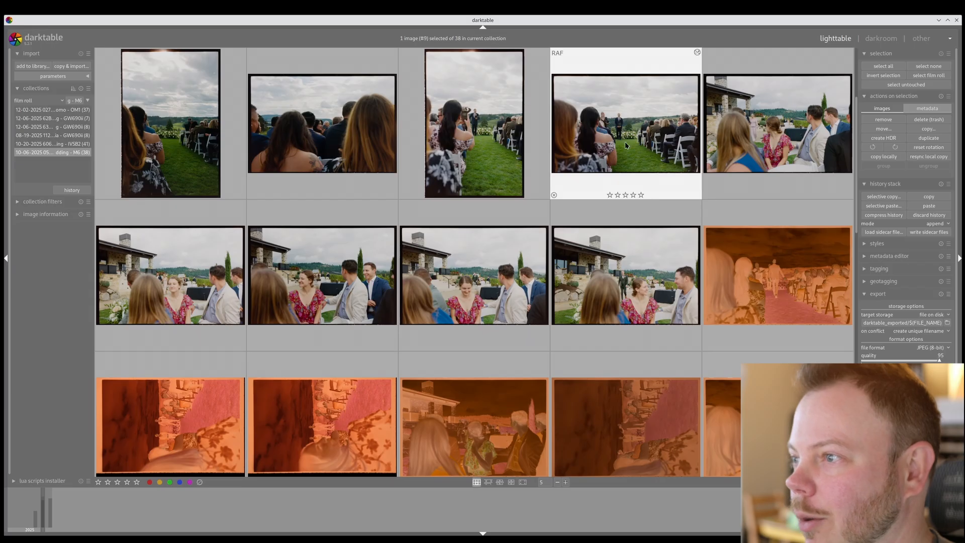
left_click(605, 297)
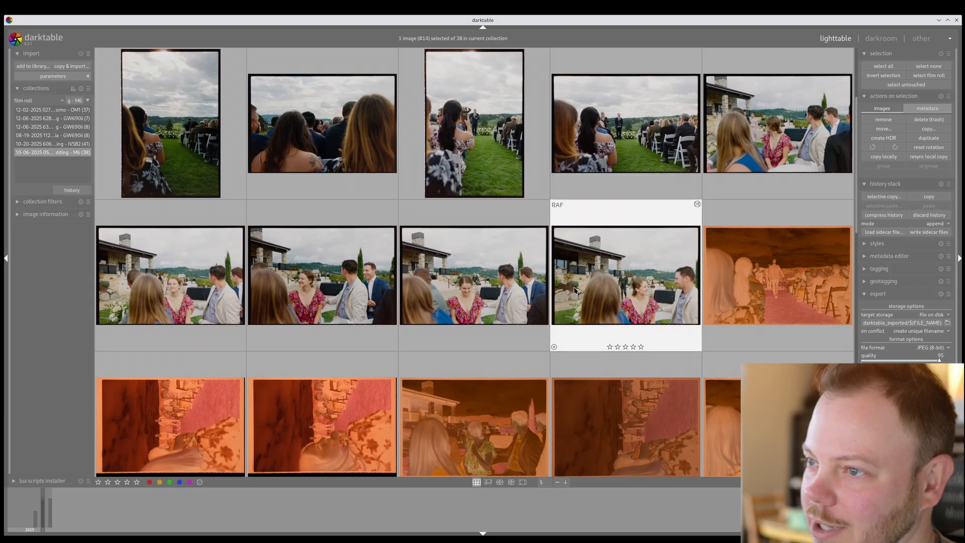
left_click(179, 297)
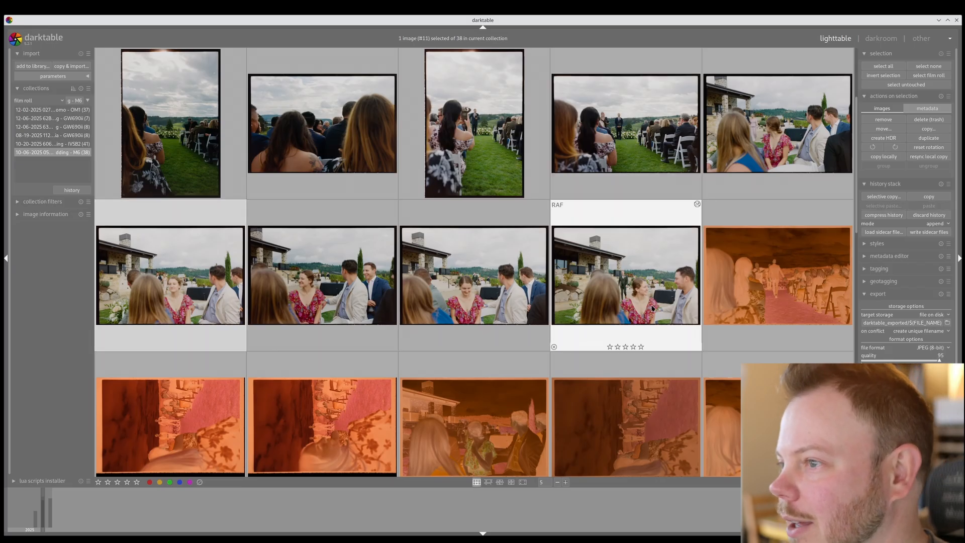
key("ctrl+c")
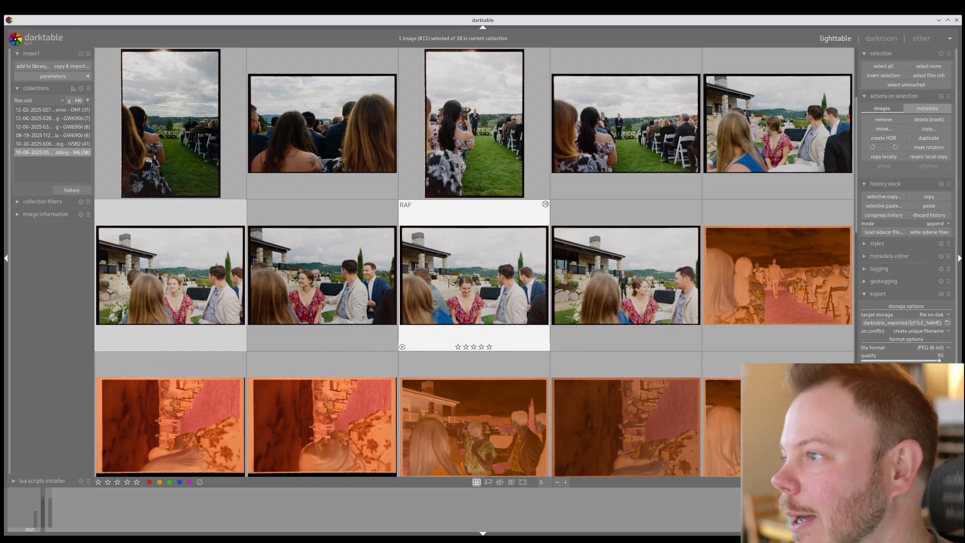
scroll(661, 170, "down", 1)
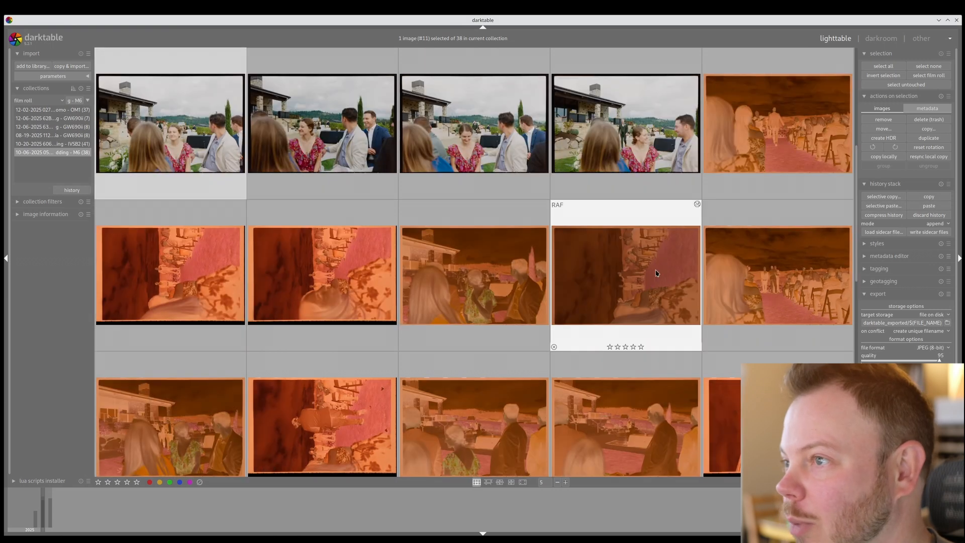
Step: Open the first orange aisle negative for editing and use negadoctor to sample the film base color from its unexposed upper border
double_click(768, 134)
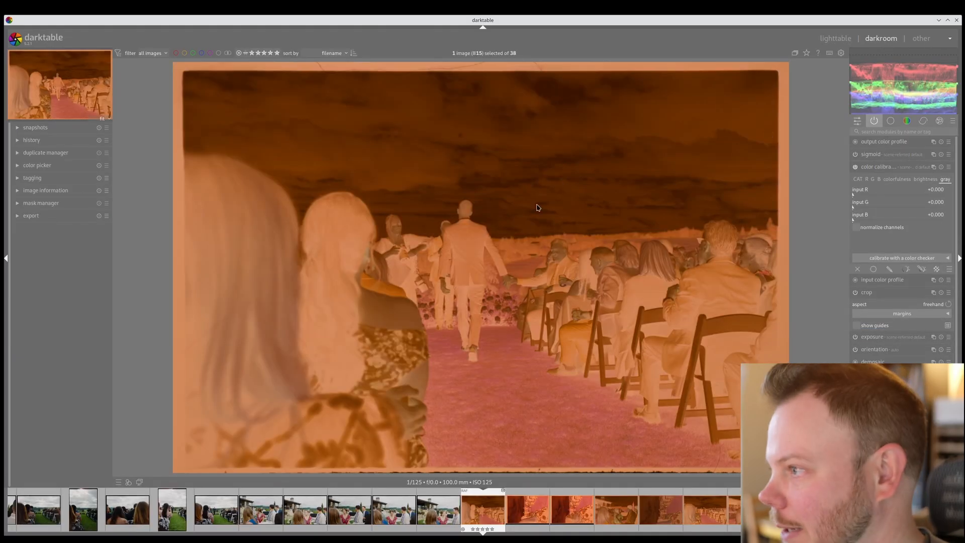
left_click(889, 129)
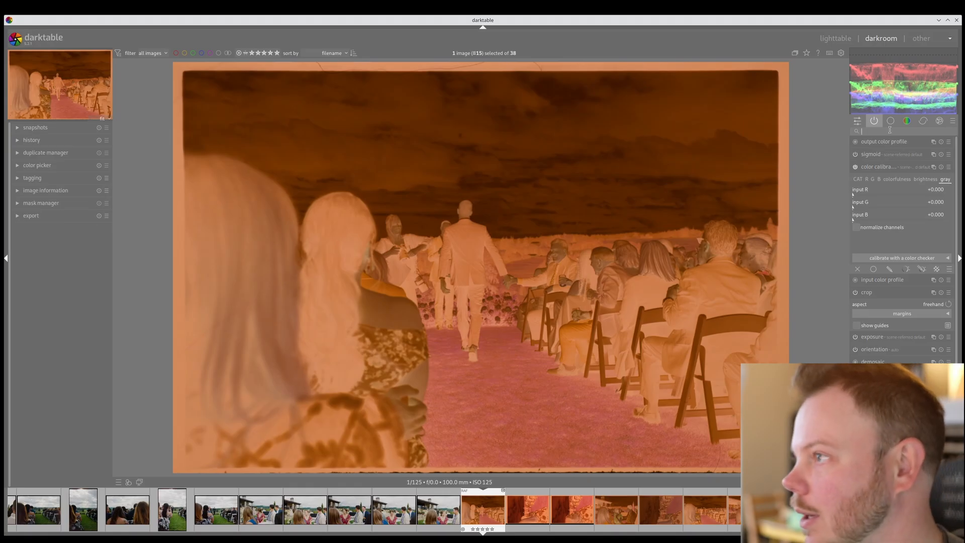
type("nega")
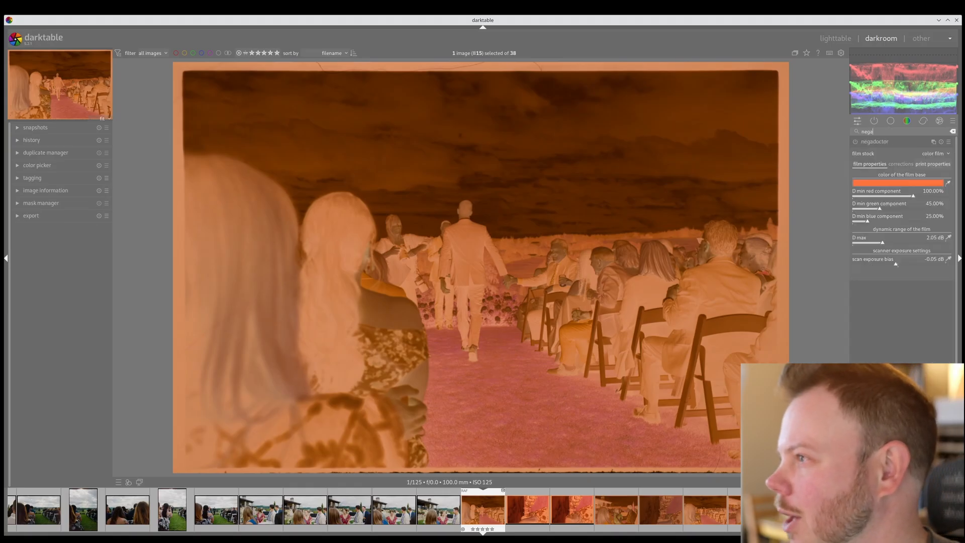
left_click(948, 183)
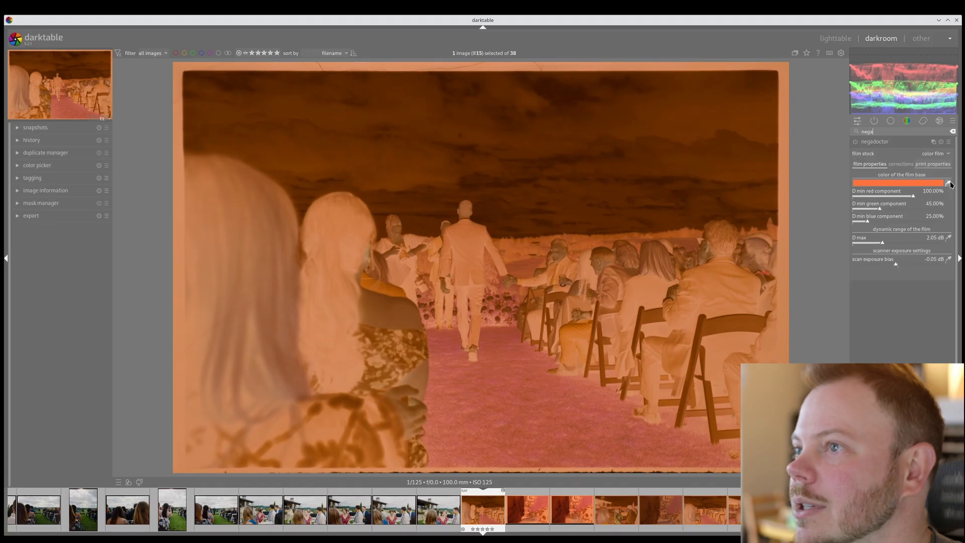
left_click_drag(392, 64, 777, 72)
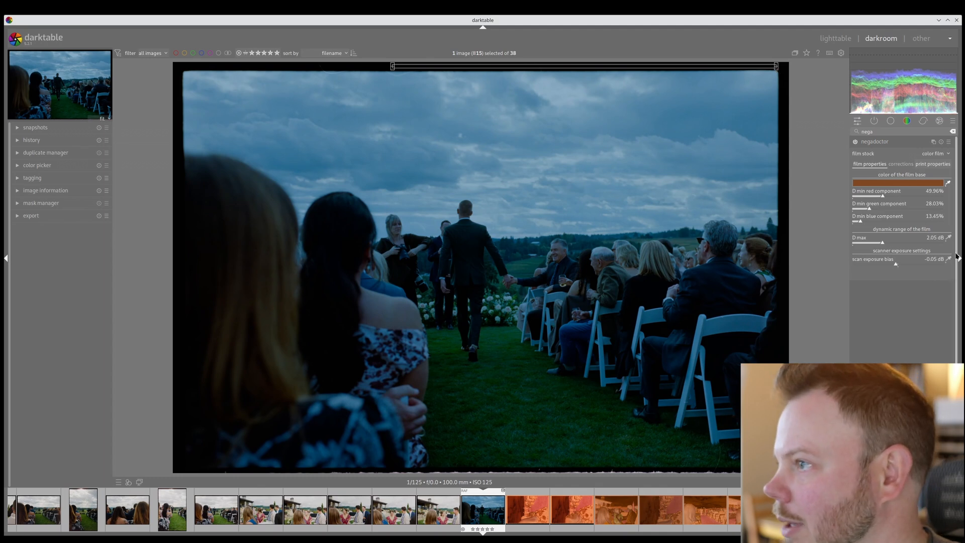
Step: Set negadoctor's D max and scan exposure bias by sampling the picture area inside the black film border
left_click(948, 238)
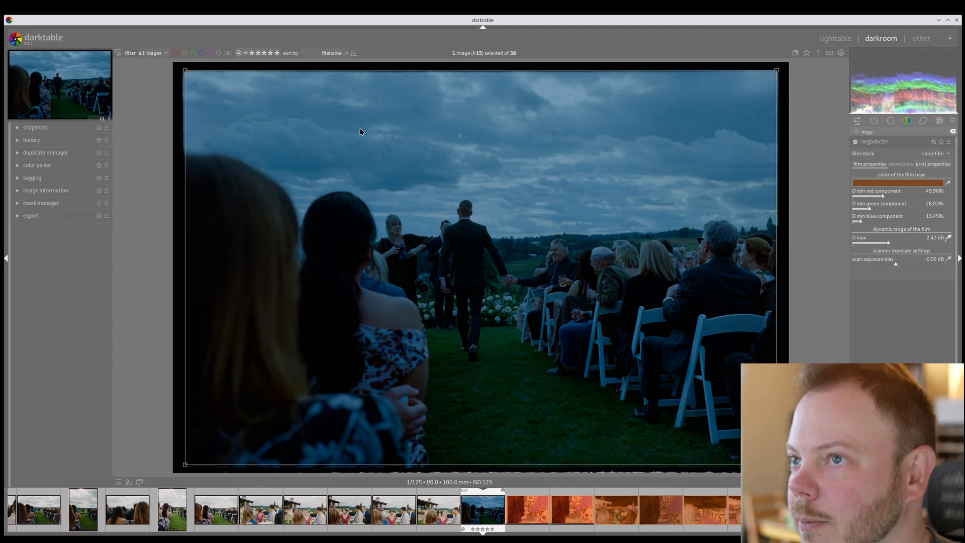
left_click(186, 73)
left_click_drag(186, 74, 775, 463)
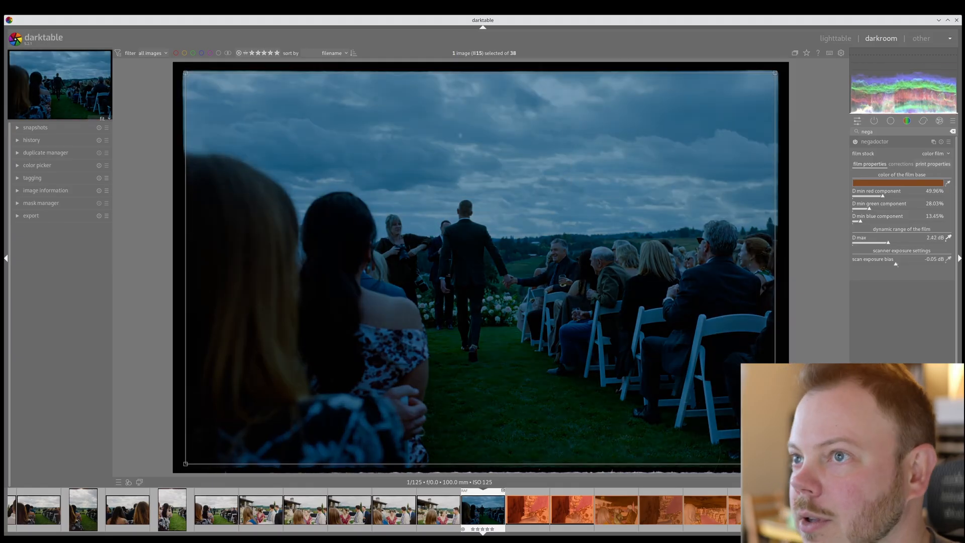
left_click(949, 259)
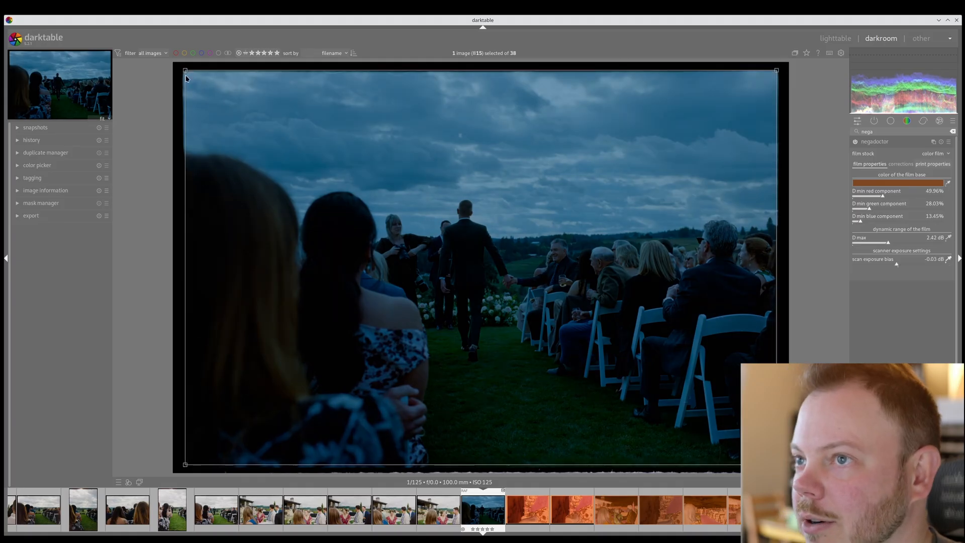
left_click_drag(187, 73, 775, 465)
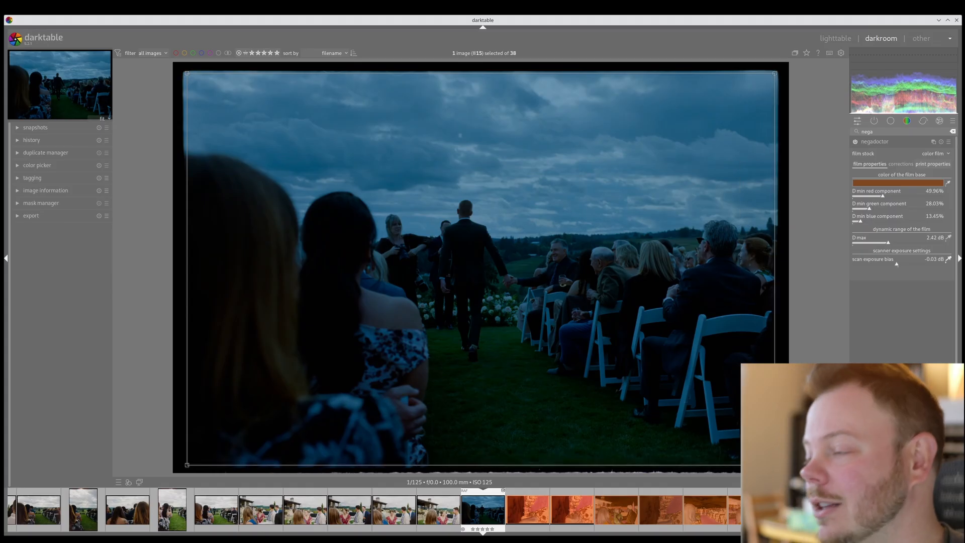
Step: Correct the highlights white balance from a small cloud patch and the shadows color cast from the seated woman's shoulder and dress
left_click(896, 166)
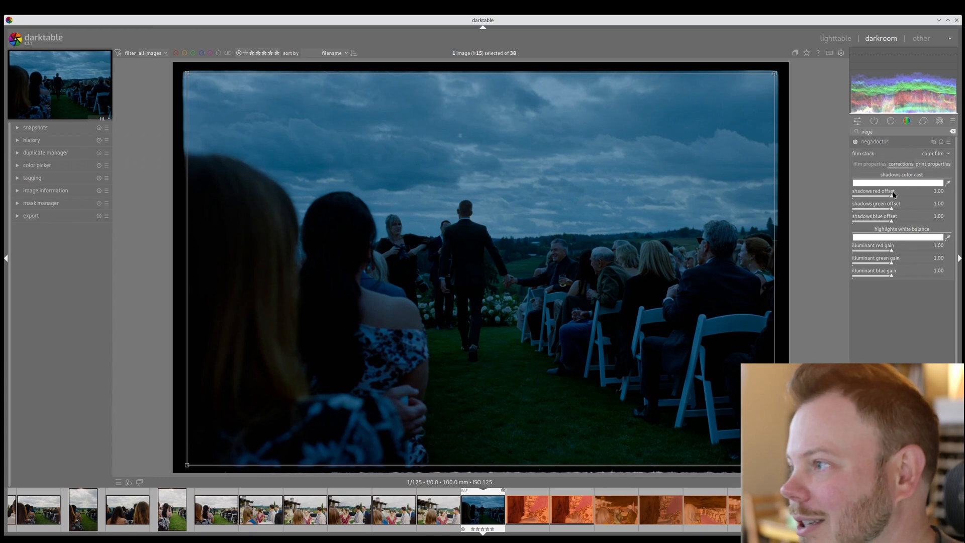
left_click(949, 238)
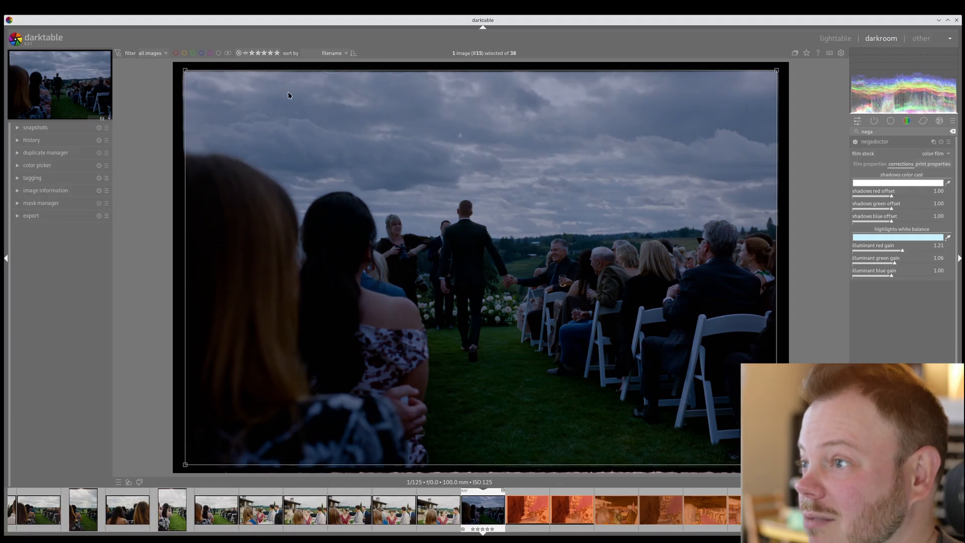
left_click_drag(289, 95, 747, 187)
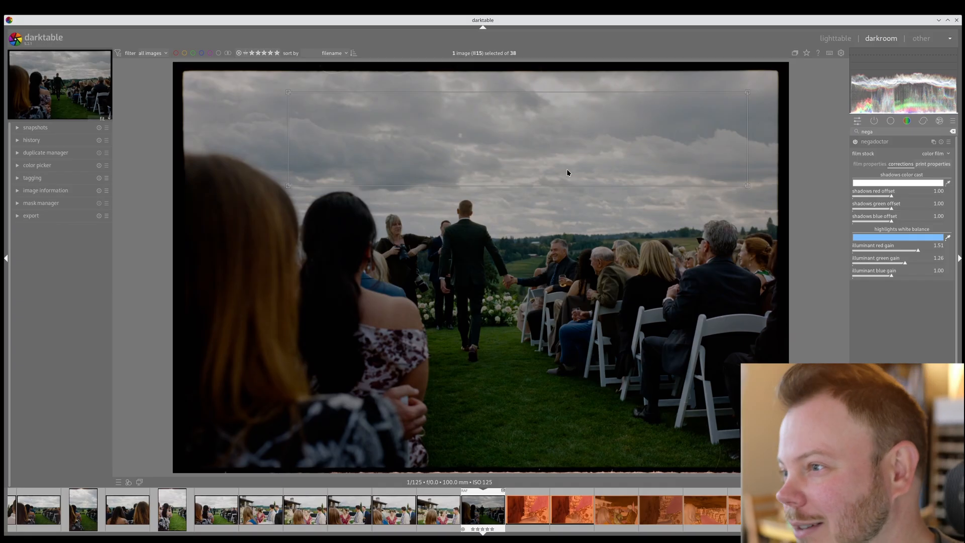
left_click_drag(601, 112, 670, 135)
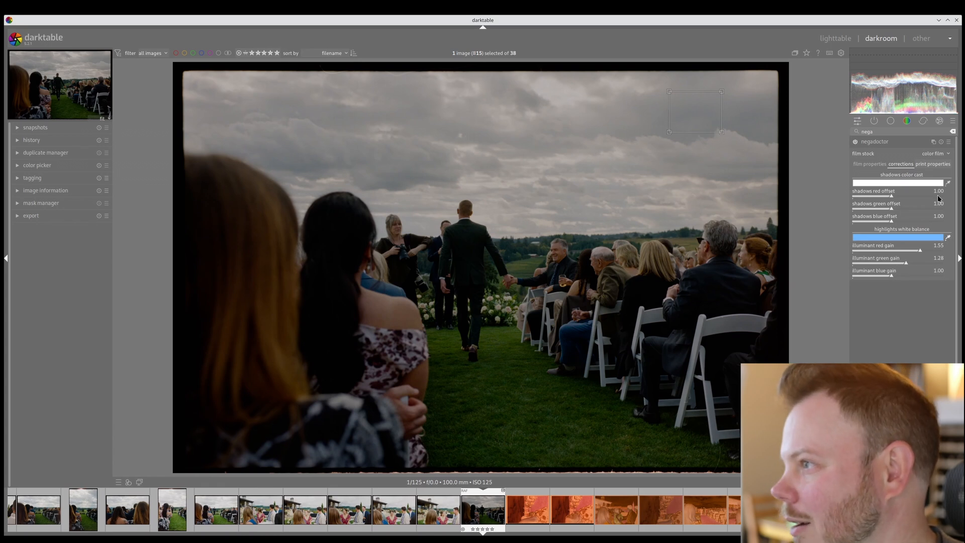
left_click(947, 184)
left_click_drag(413, 310, 378, 358)
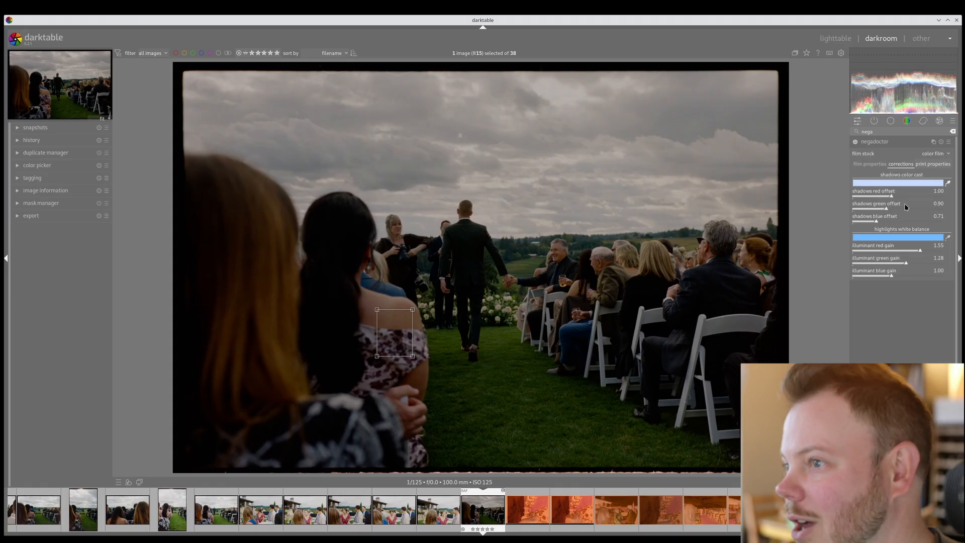
Step: Brighten the print by raising negadoctor's paper black density correction to +18.42%
left_click(945, 166)
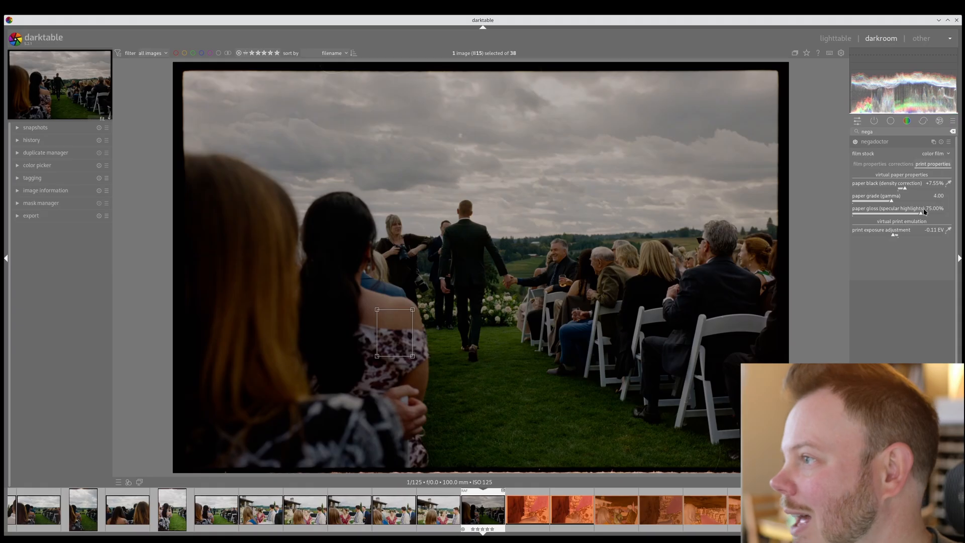
left_click(905, 189)
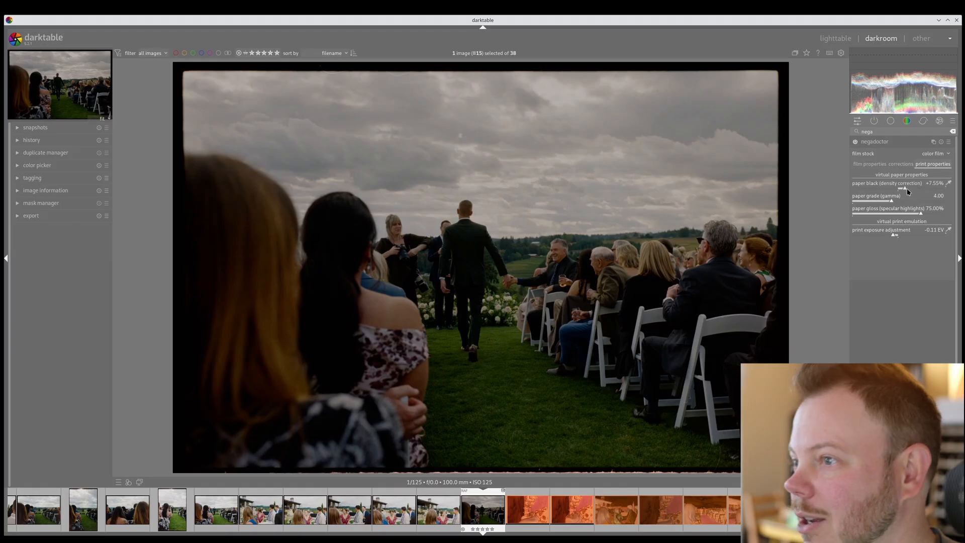
left_click_drag(905, 190, 916, 191)
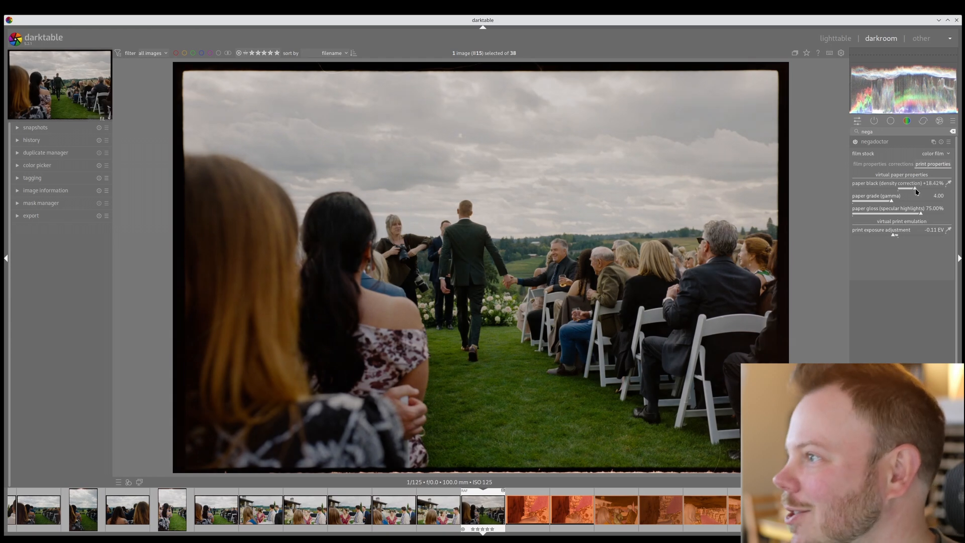
Step: Resample the highlights white balance from a small grey cloud patch in the upper right of the sky
left_click(902, 165)
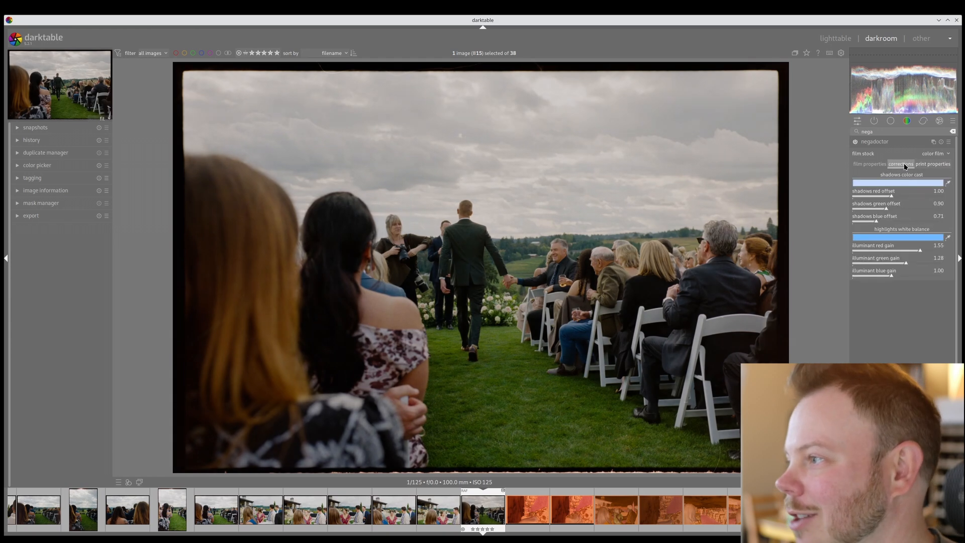
left_click(948, 238)
left_click_drag(586, 111, 635, 137)
left_click_drag(707, 99, 668, 129)
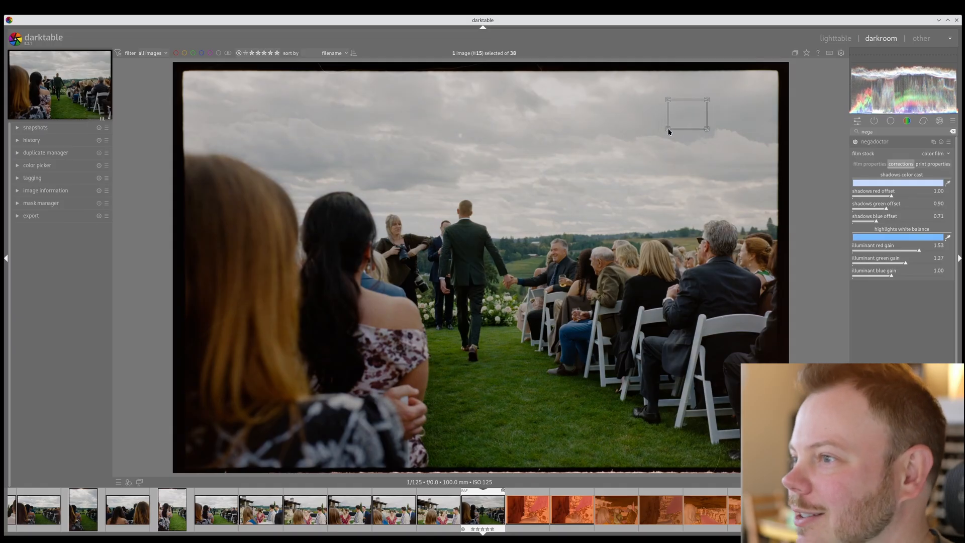
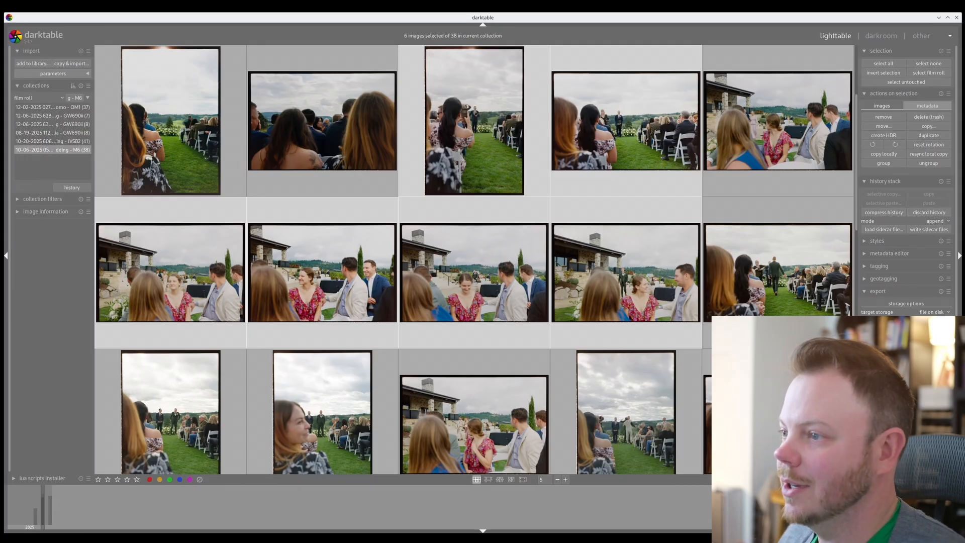
Step: Discard the history of the six selected frames, and copy the edits of the first portrait frame onto the negative two frames after it
left_click(471, 296)
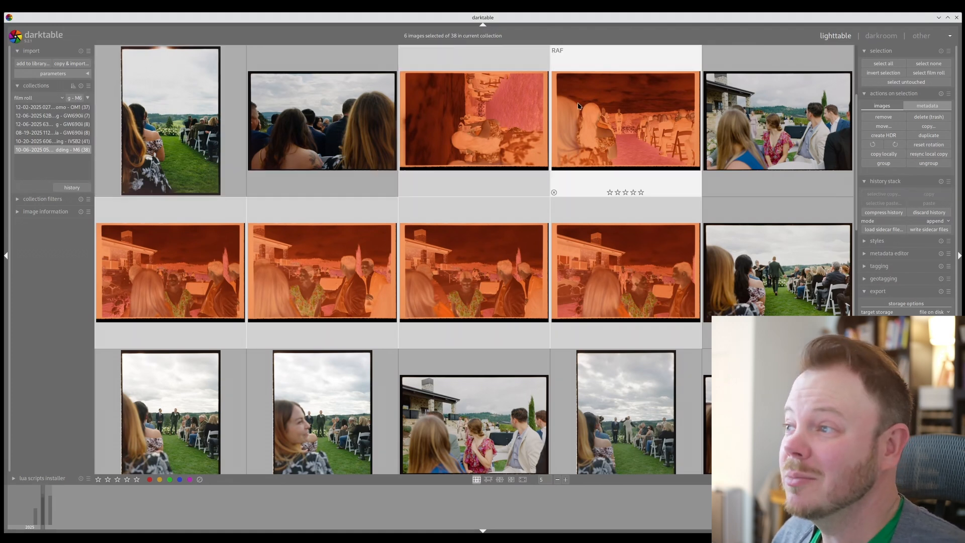
left_click(748, 129)
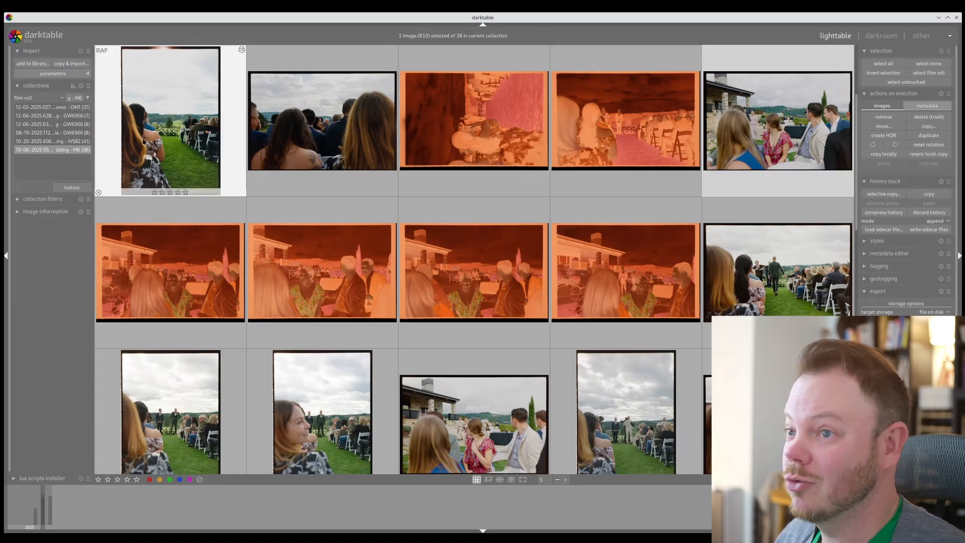
left_click(174, 115)
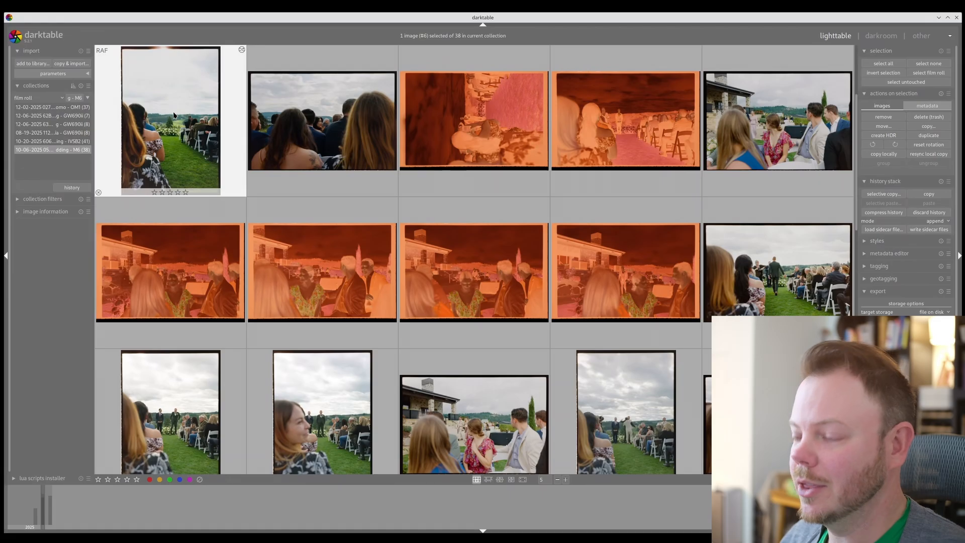
key("ctrl+shift+c")
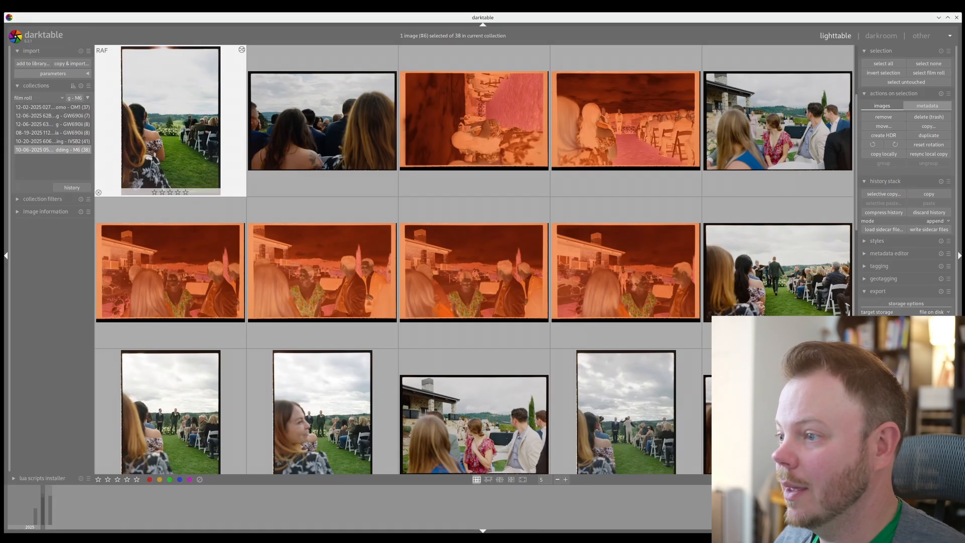
left_click(492, 111)
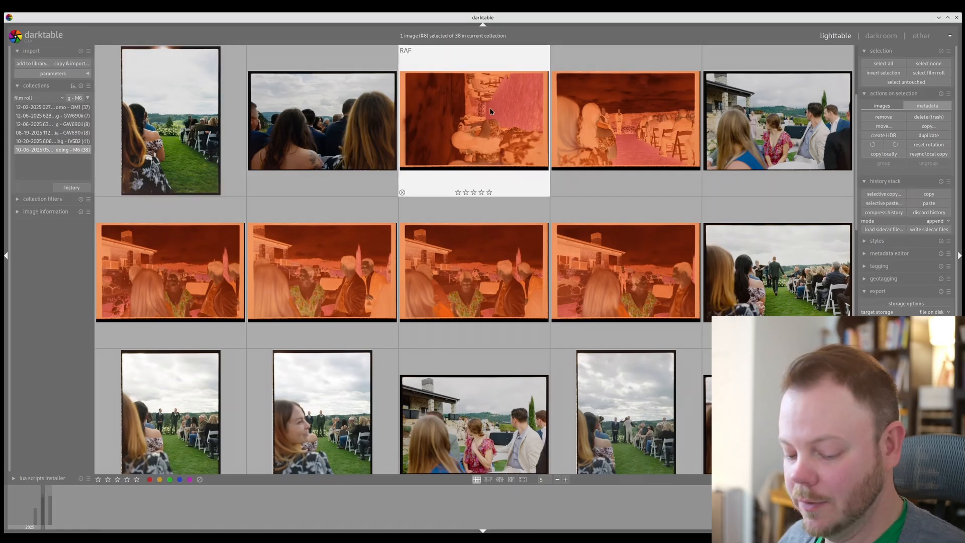
key("ctrl+v")
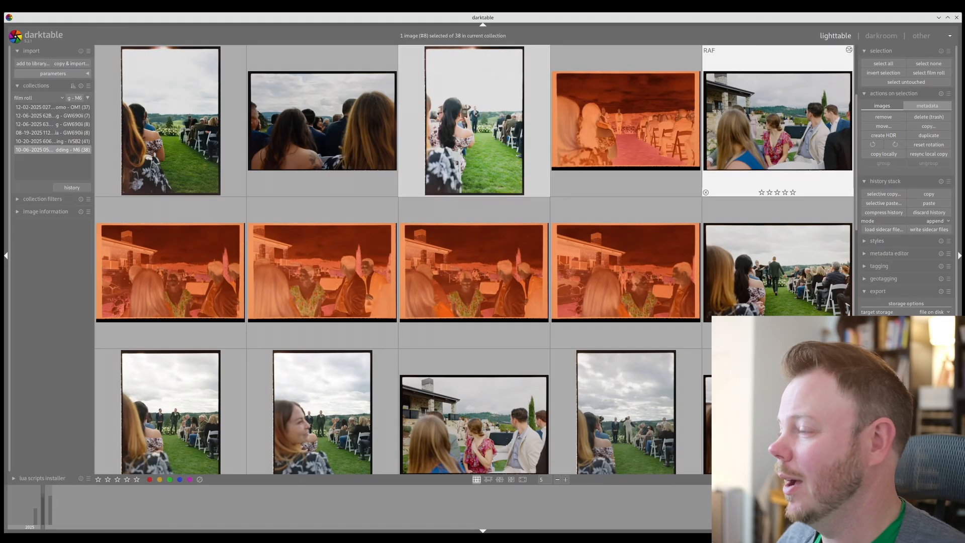
Step: Copy the edits of the converted landscape frame of the seated guests onto the five remaining orange negatives around it
left_click(766, 136)
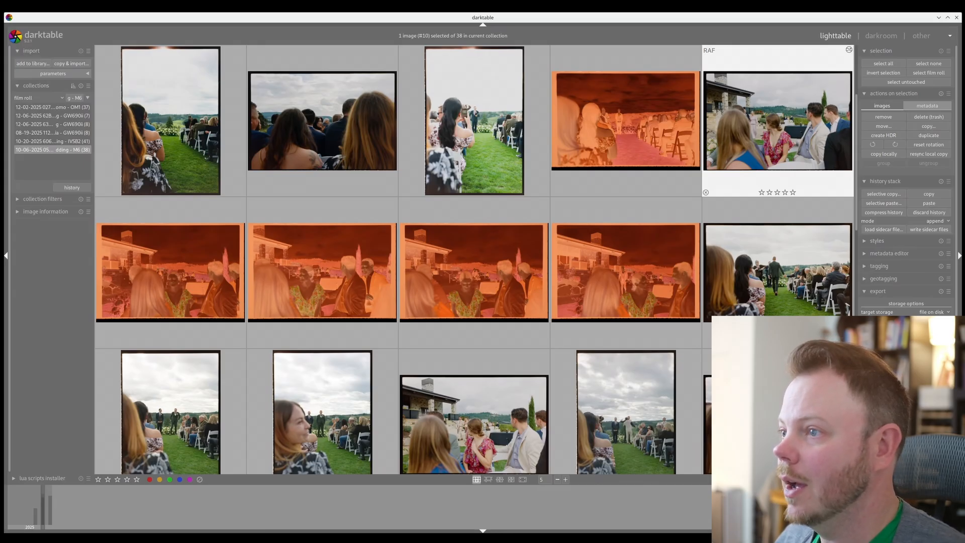
left_click(644, 97)
left_click(603, 254, "ctrl")
left_click(467, 273, "ctrl")
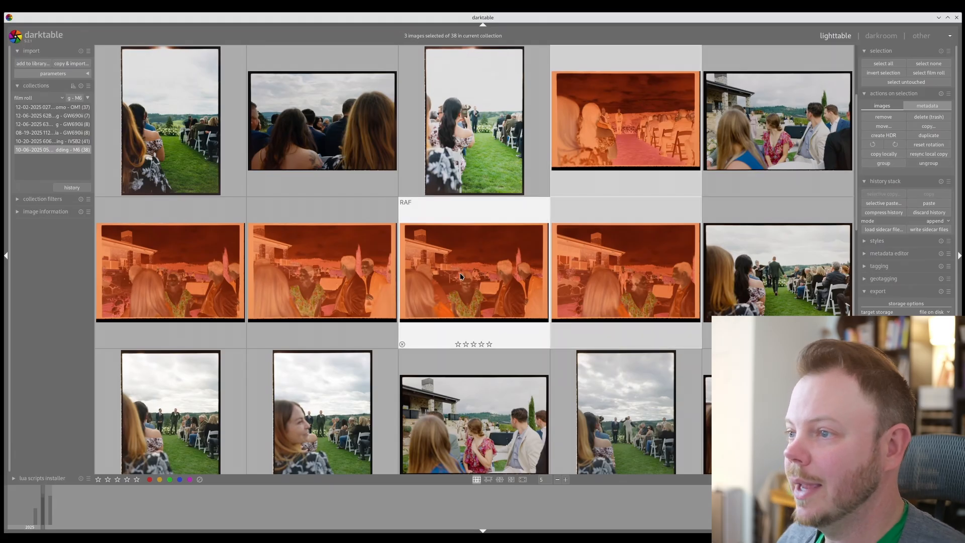
left_click(168, 254, "shift")
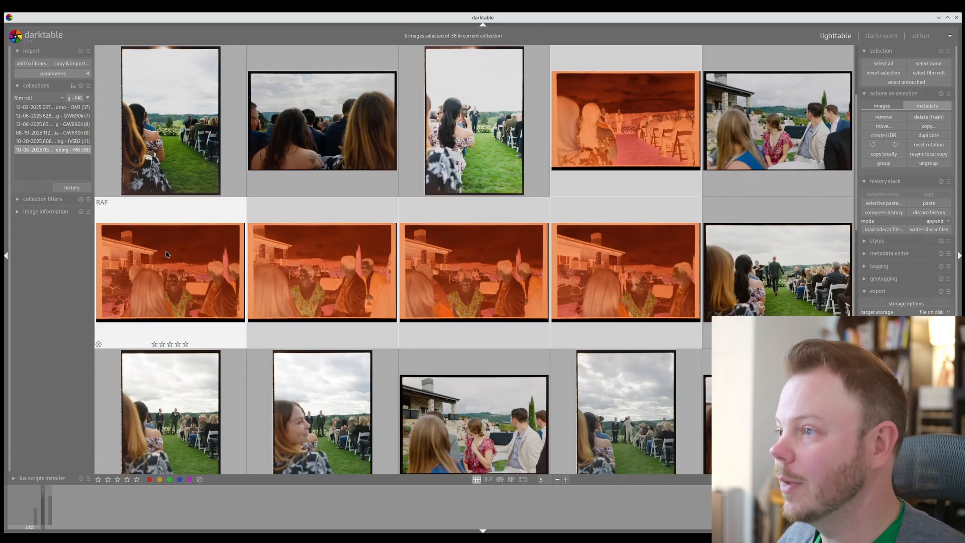
key("ctrl+v")
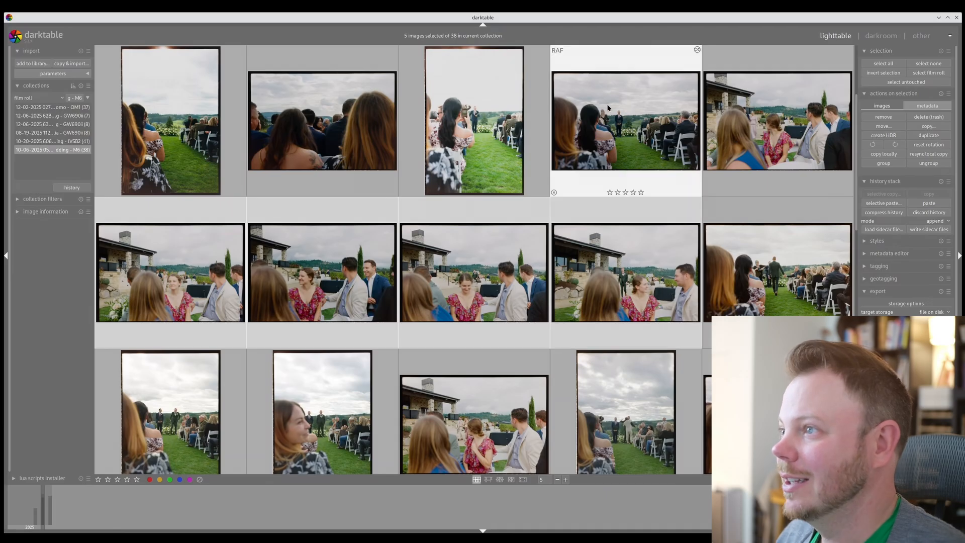
Step: Inspect the bright portrait frame of the woman taking a photo in the darkroom, and paste the edits of the following landscape frame onto it
left_click(509, 131)
double_click(509, 129)
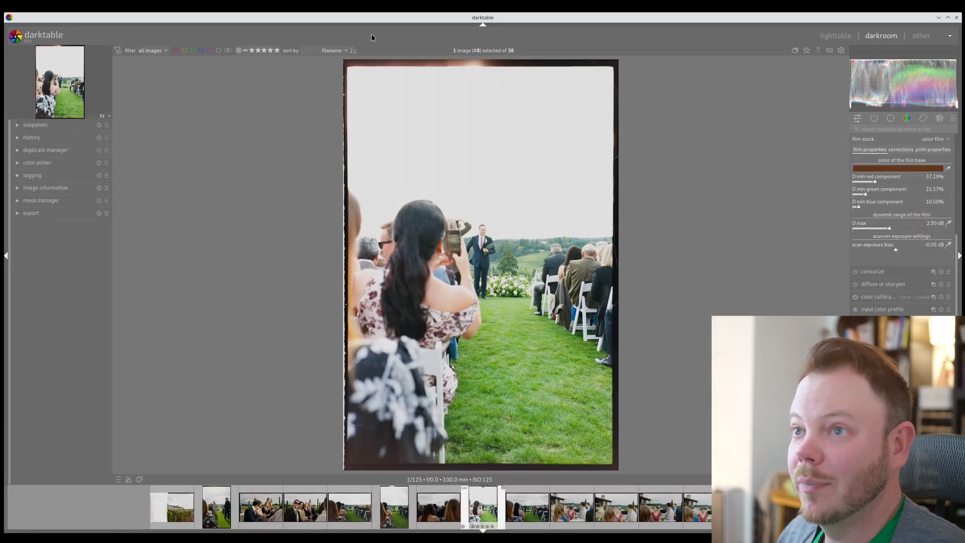
left_click(835, 36)
left_click(608, 131)
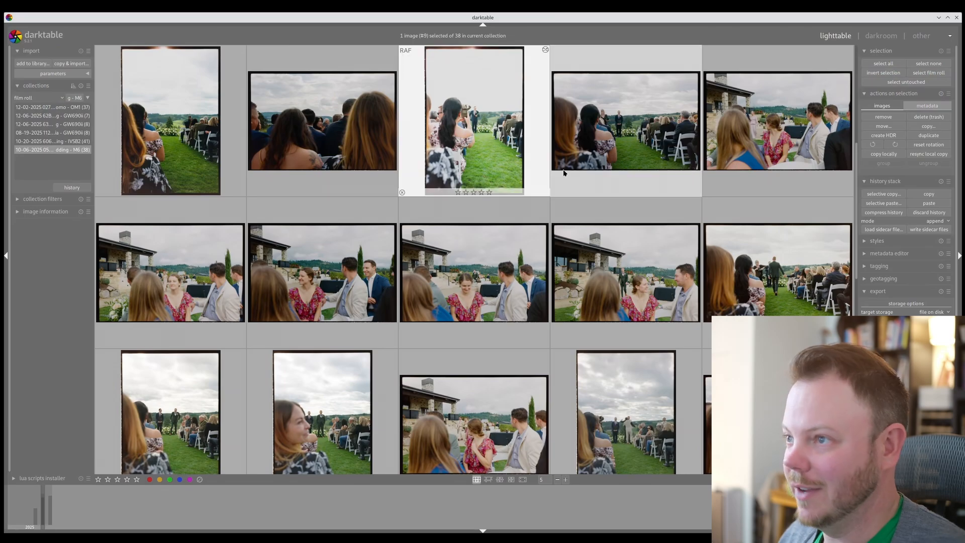
key("ctrl+c")
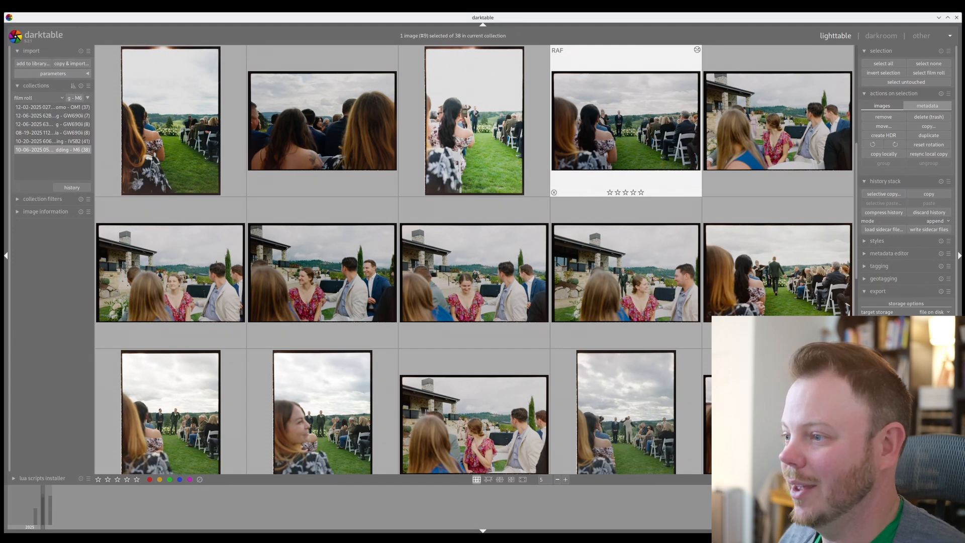
left_click(499, 140)
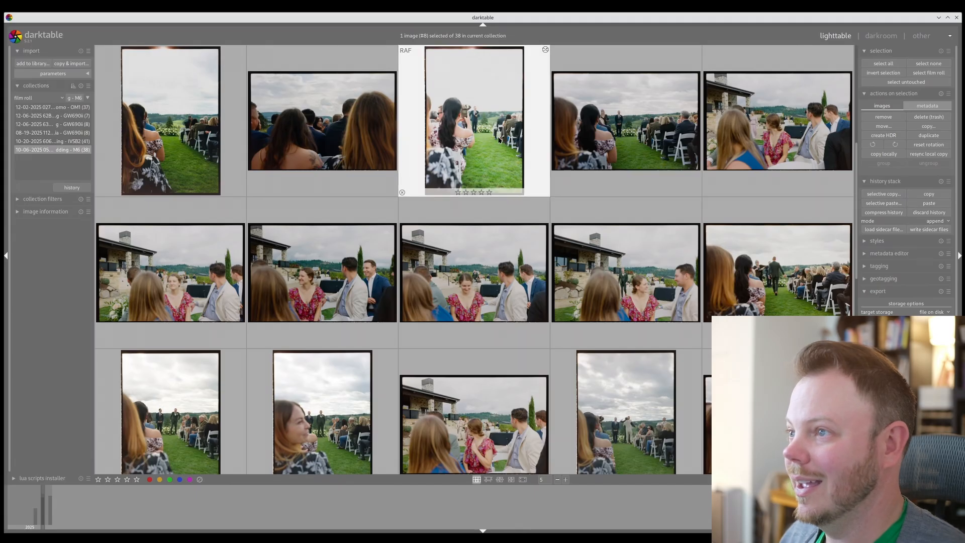
key("ctrl+v")
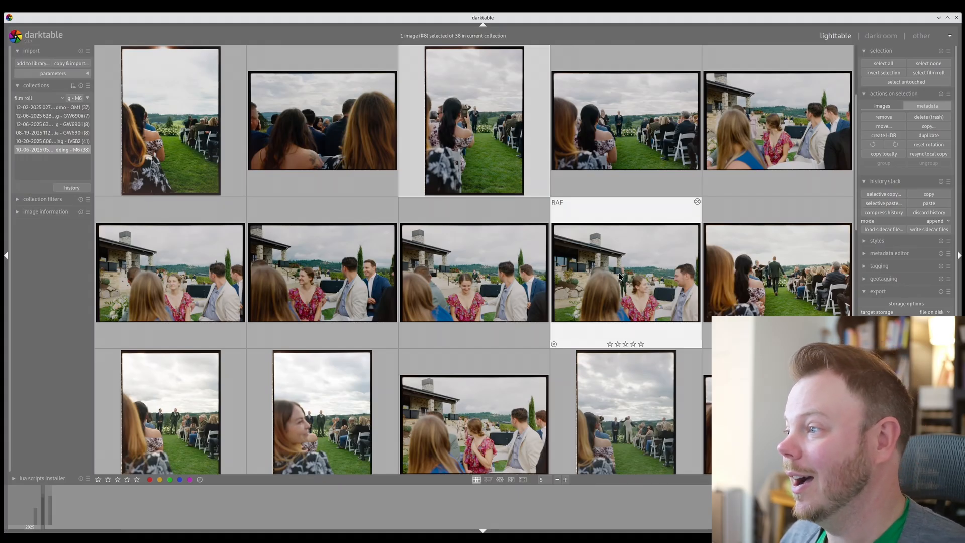
Step: Open the landscape frame of the man in the dark suit walking up the grass aisle in the darkroom
left_click(777, 284)
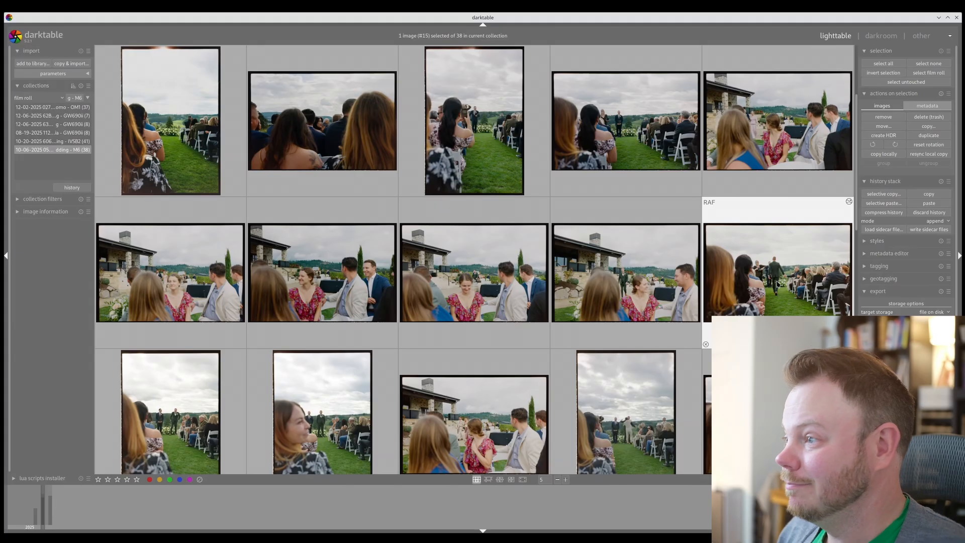
double_click(777, 284)
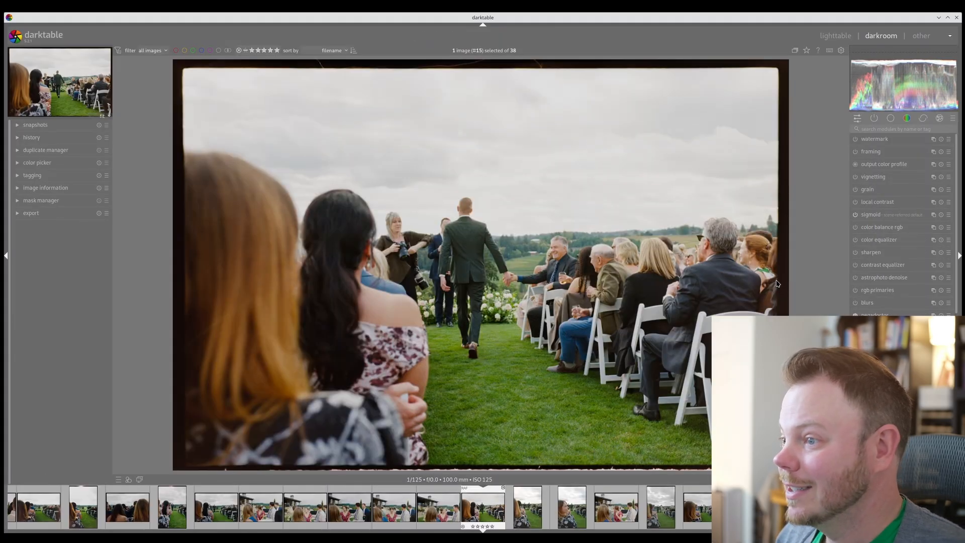